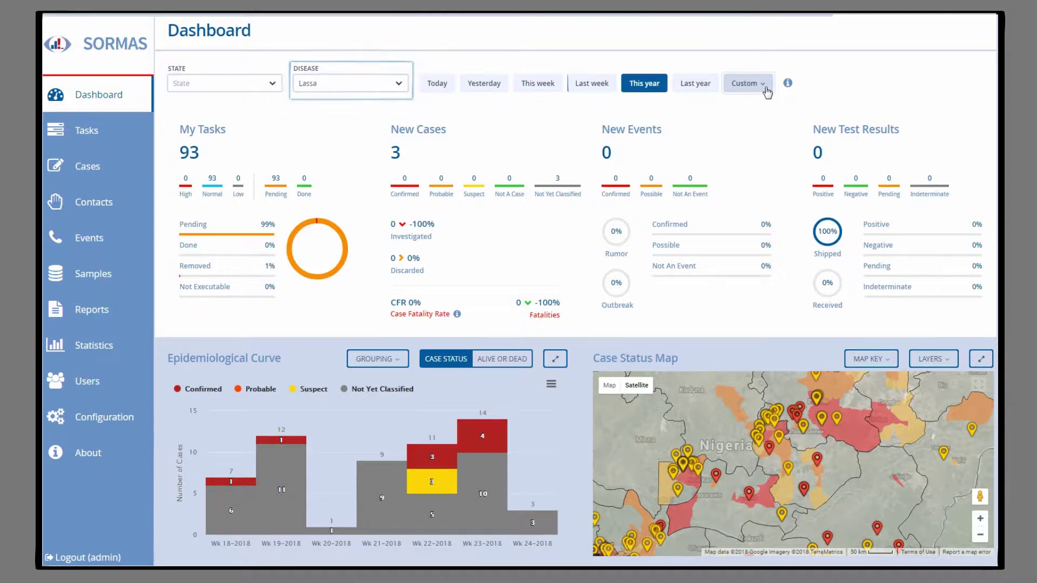
Apply a custom dashboard filter covering epi weeks 22 to 25 of 2018
left_click(767, 91)
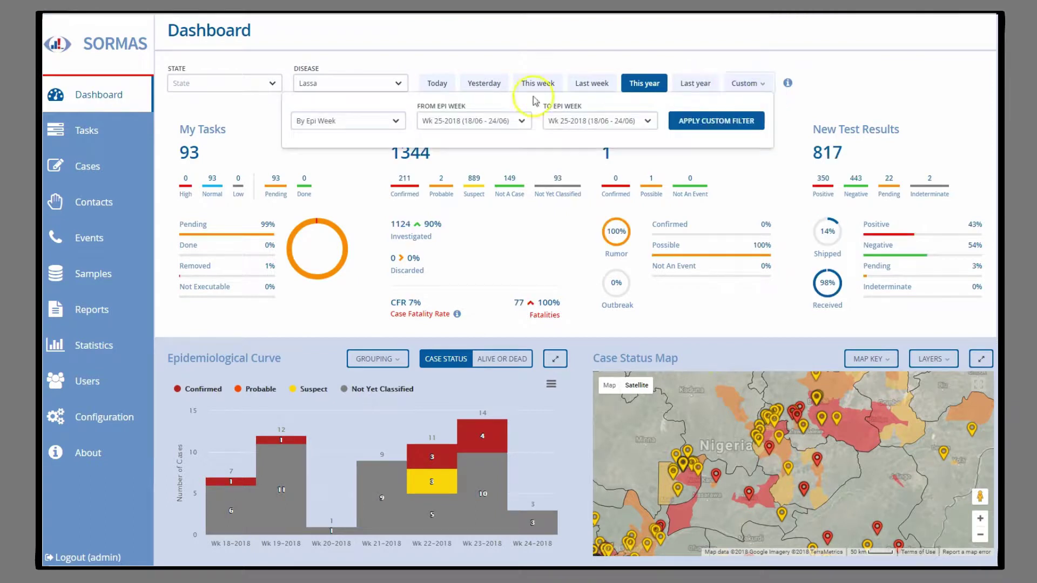
left_click(520, 123)
left_click(470, 144)
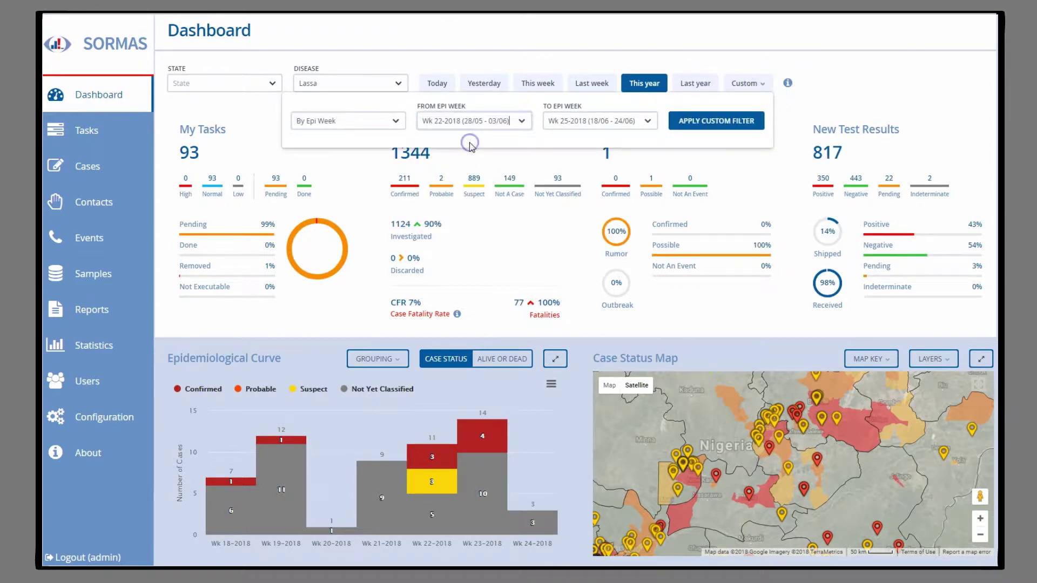
left_click(717, 121)
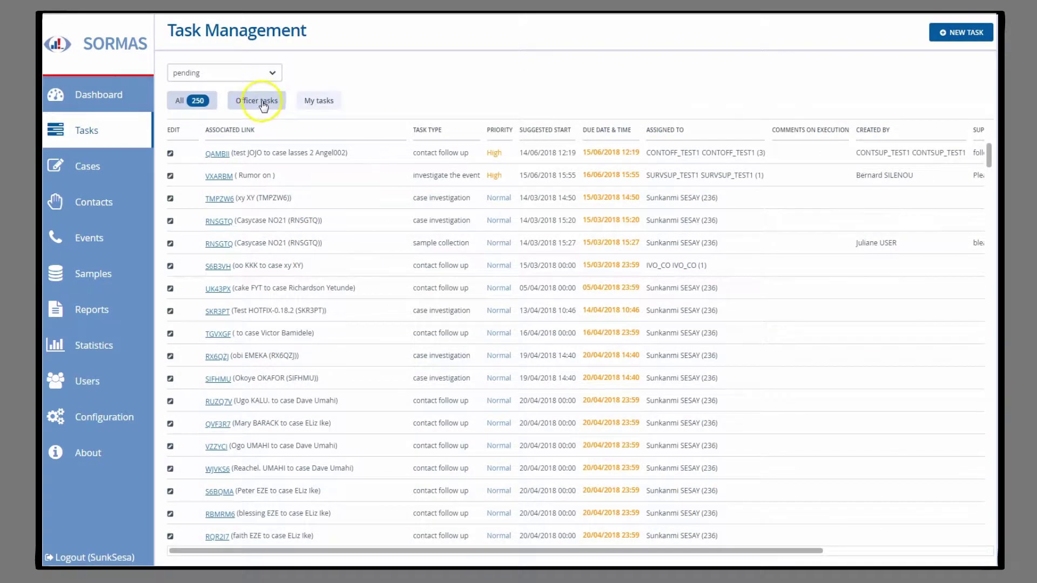
Show all 250 pending tasks, sorted by task type and then by task status
left_click(262, 101)
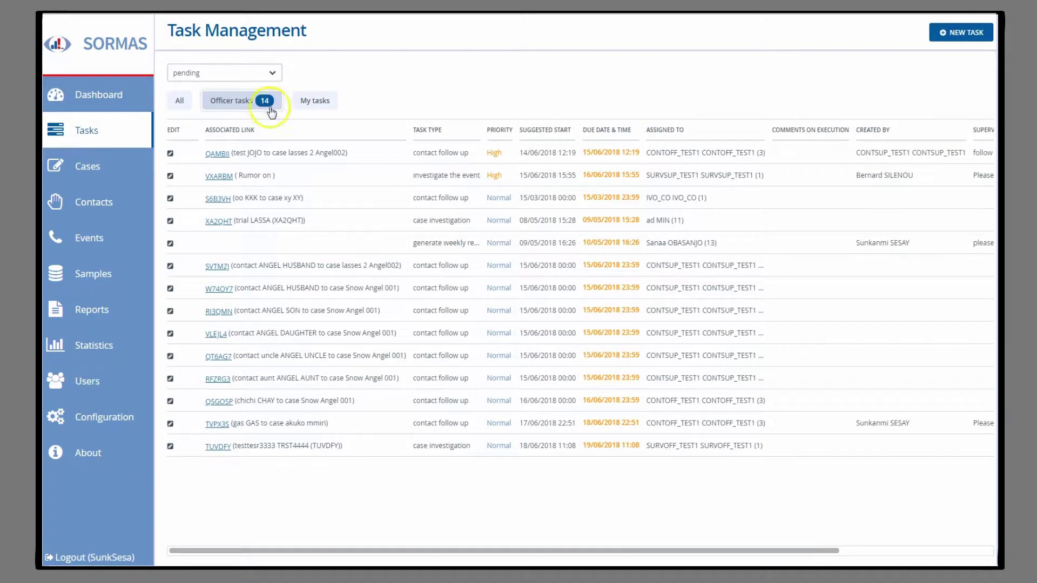
left_click(317, 104)
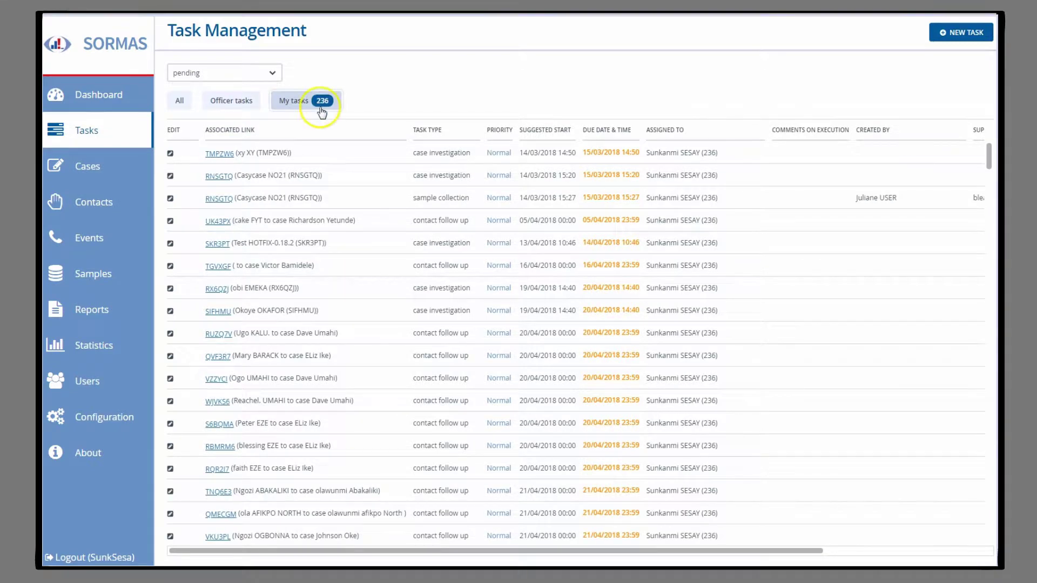
left_click(180, 101)
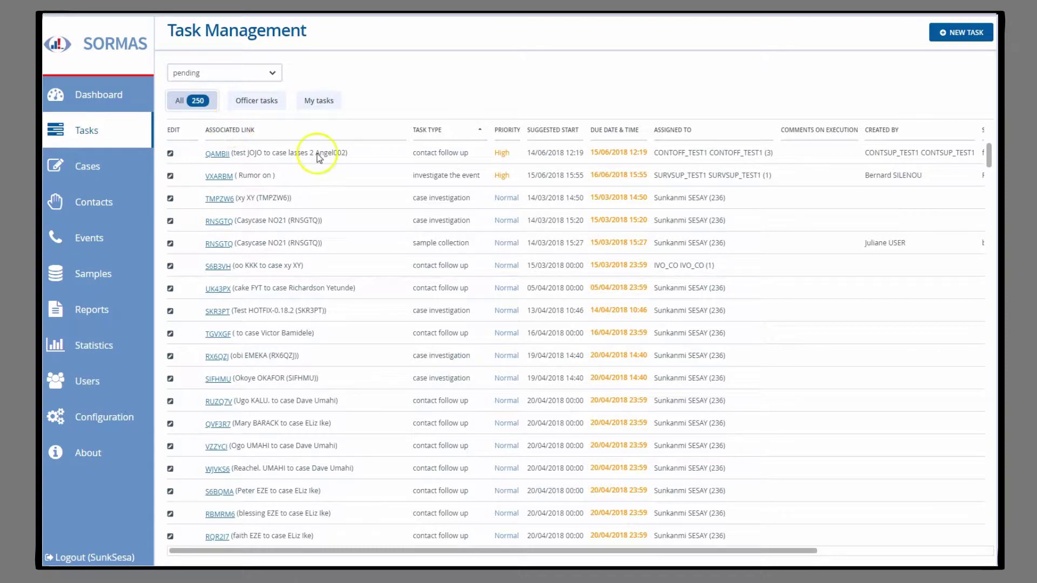
left_click(425, 131)
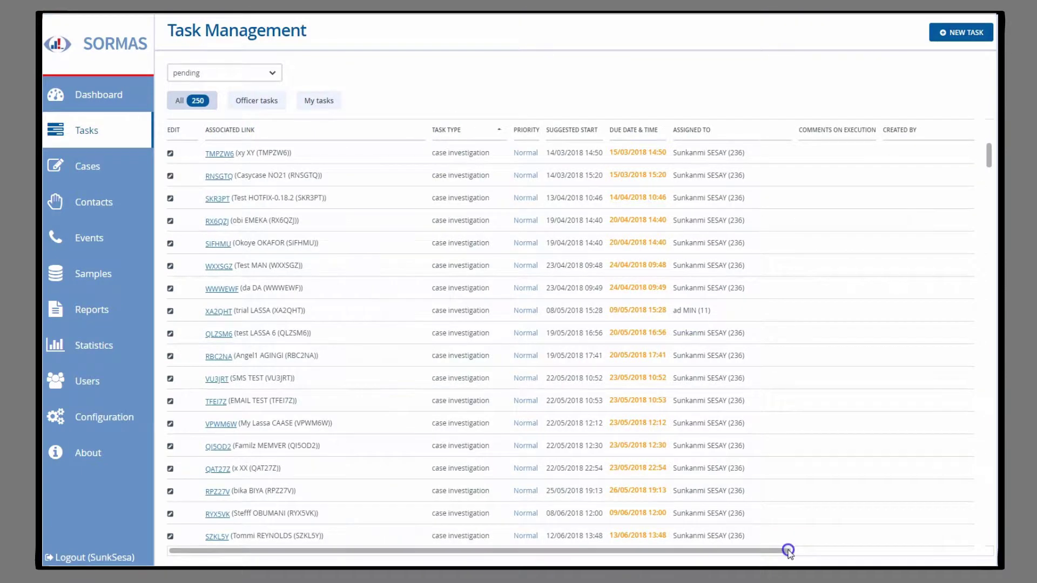
left_click_drag(787, 549, 965, 555)
left_click(949, 131)
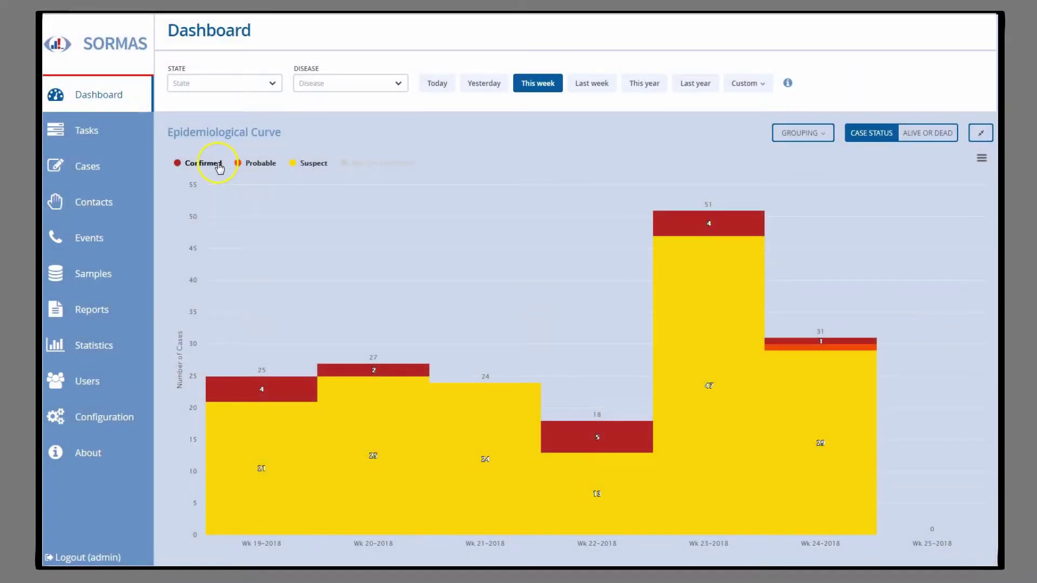
Toggle confirmed cases off and on, and add not yet classified cases to the epidemiological curve
left_click(218, 163)
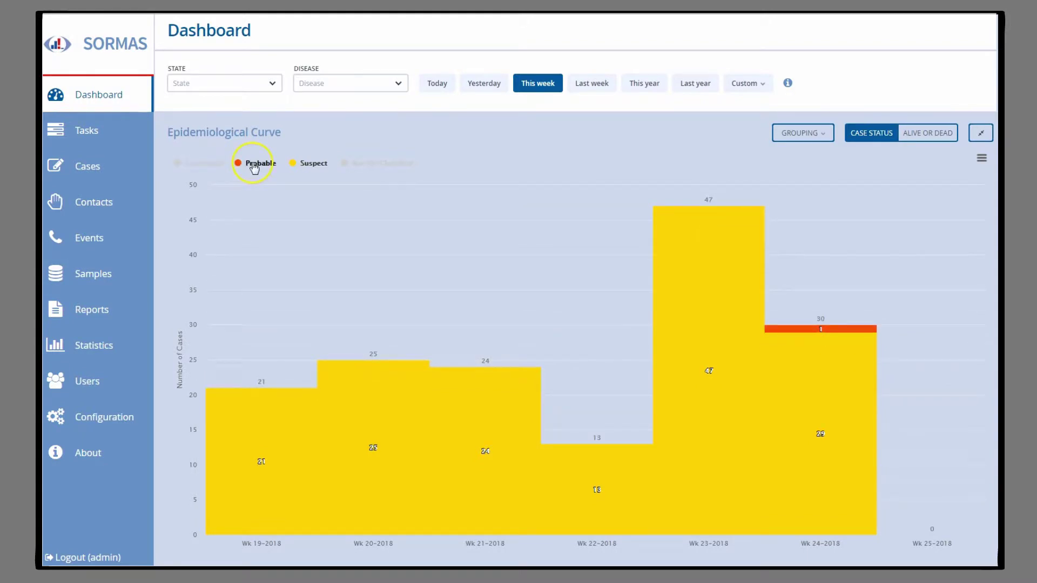
left_click(304, 164)
left_click(361, 164)
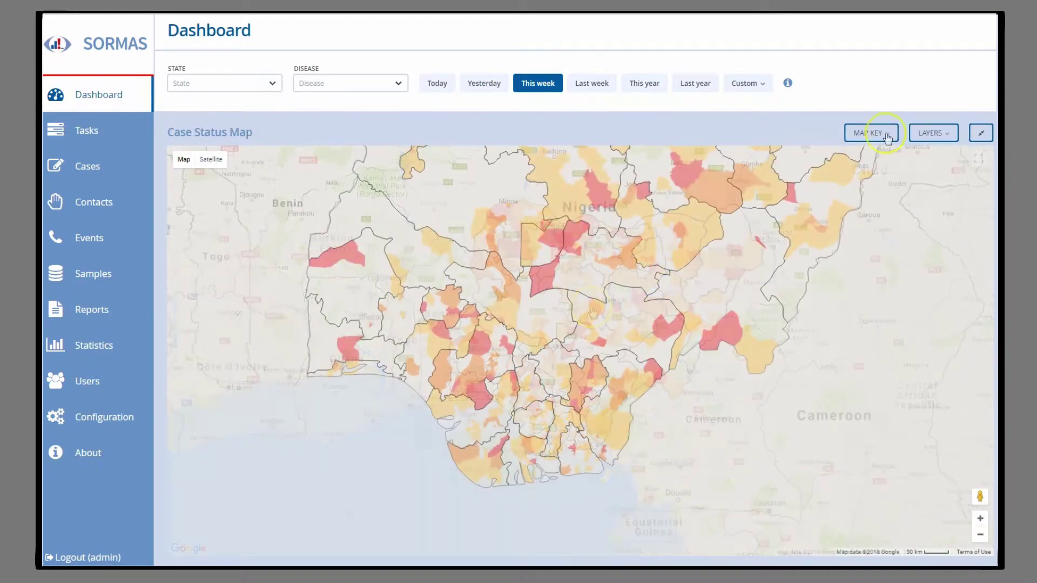
Show the map key legend and display individual cases on the case status map
left_click(886, 132)
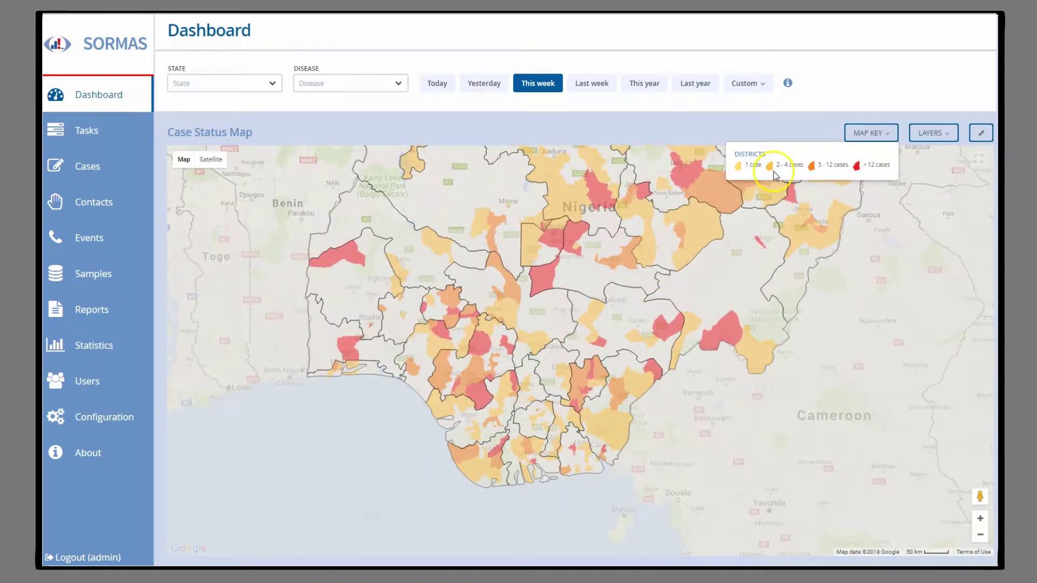
left_click(944, 133)
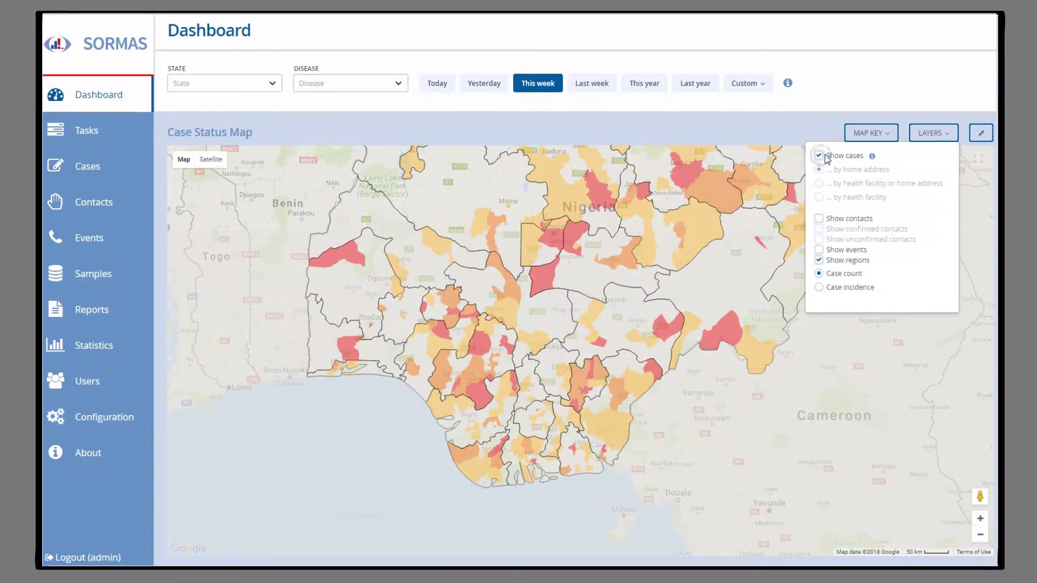
left_click(819, 155)
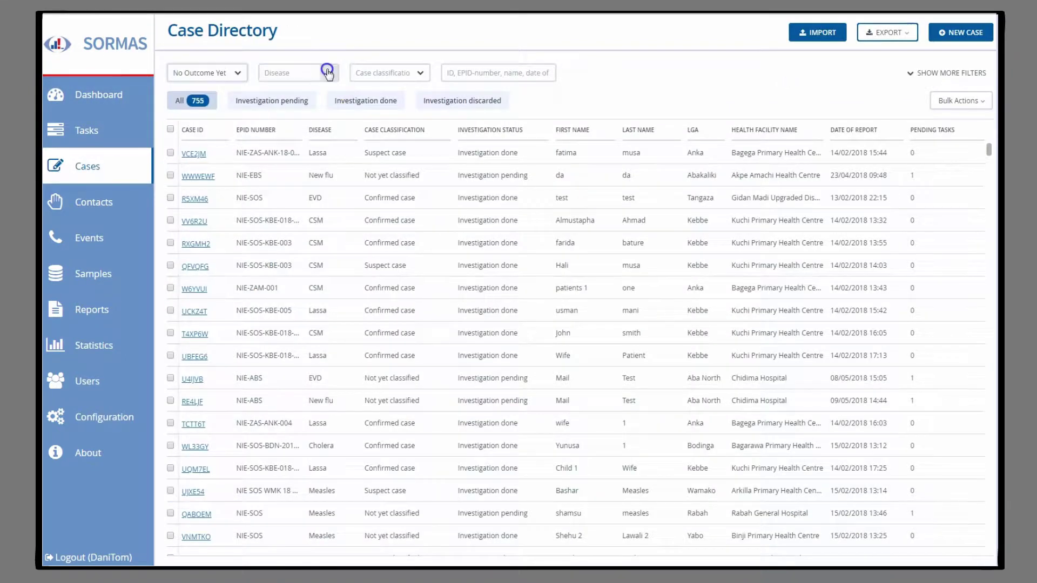
Filter the case directory to confirmed Lassa cases and download a detailed CSV export
left_click(327, 73)
left_click(310, 111)
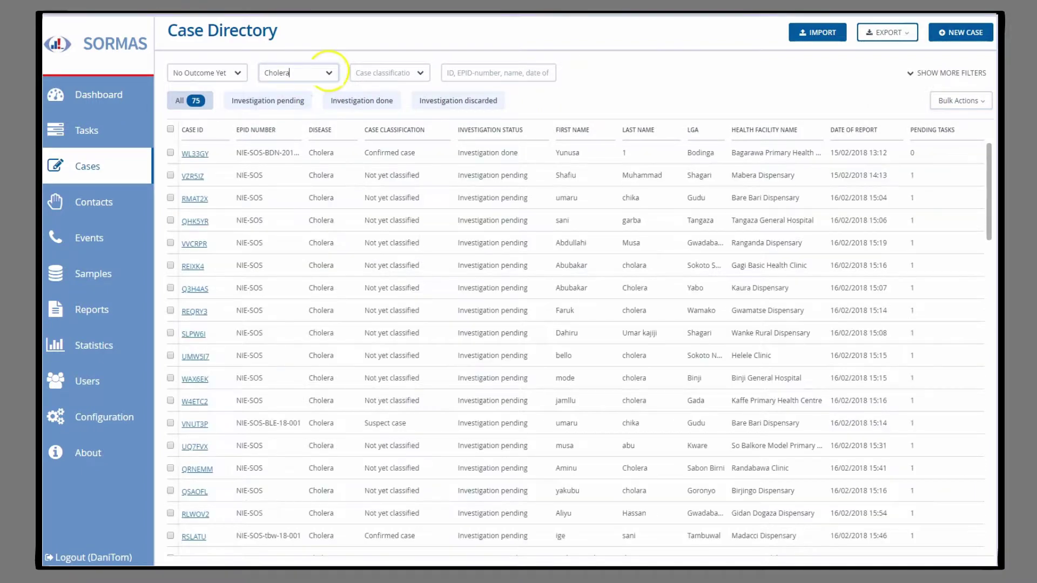
left_click(417, 72)
left_click(381, 106)
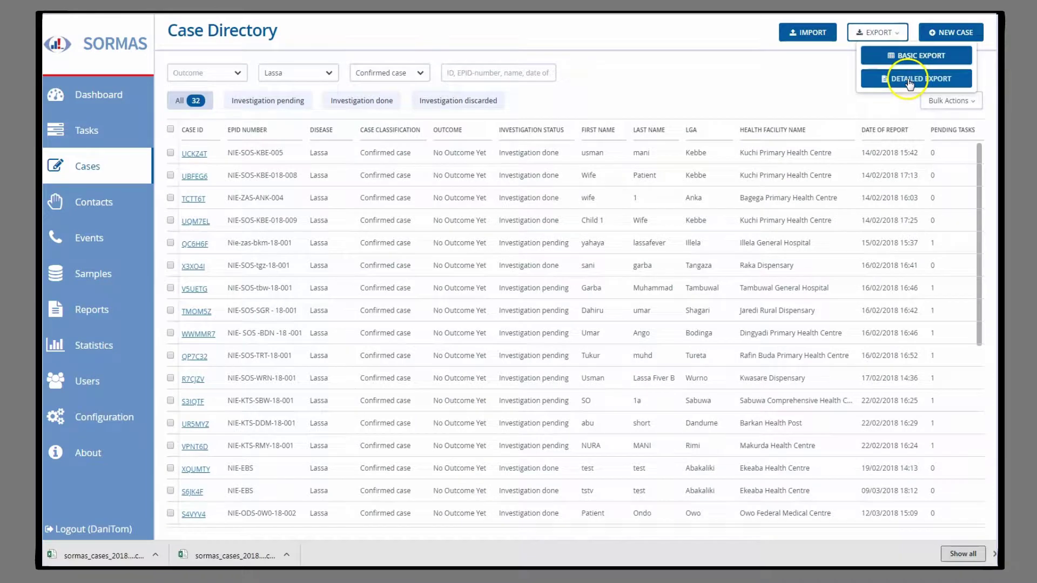
left_click(921, 79)
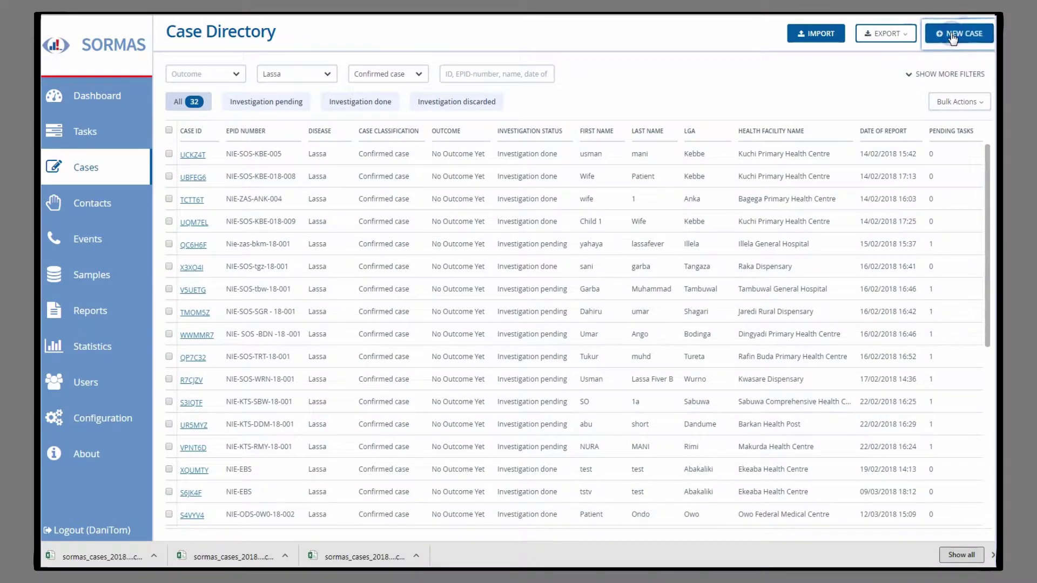
Start a new case with Cholera as its disease
left_click(953, 36)
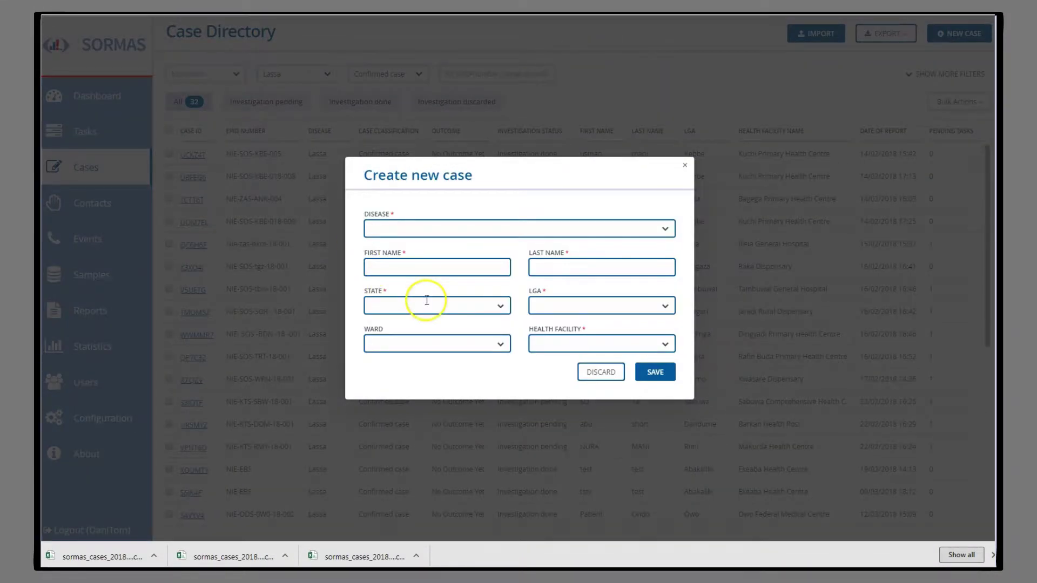
left_click(664, 228)
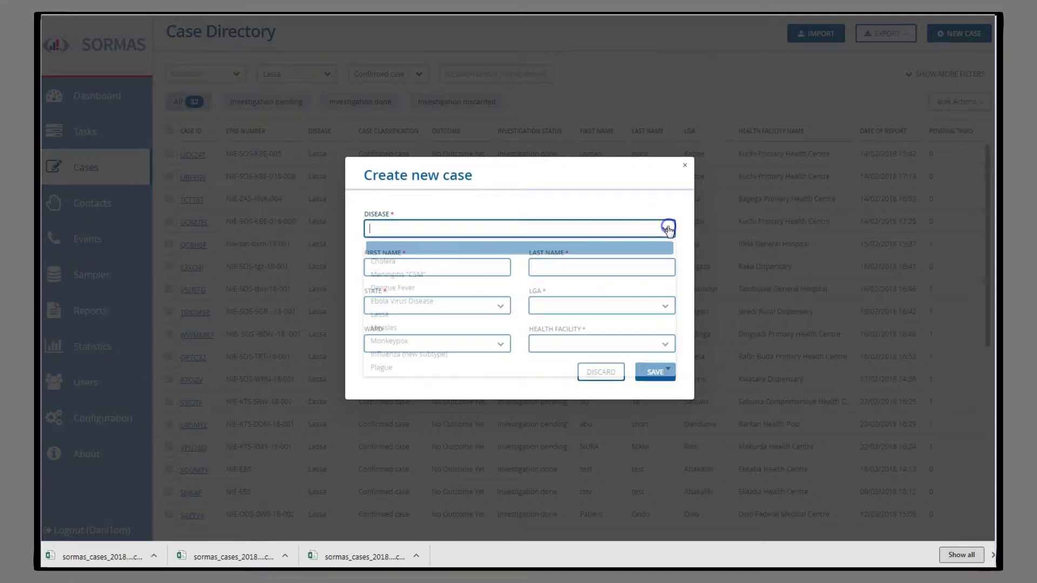
left_click(426, 263)
Enter the patient's names, Aba North LGA, Ariaria Ward and Chidima Hospital, then save the case
left_click(413, 267)
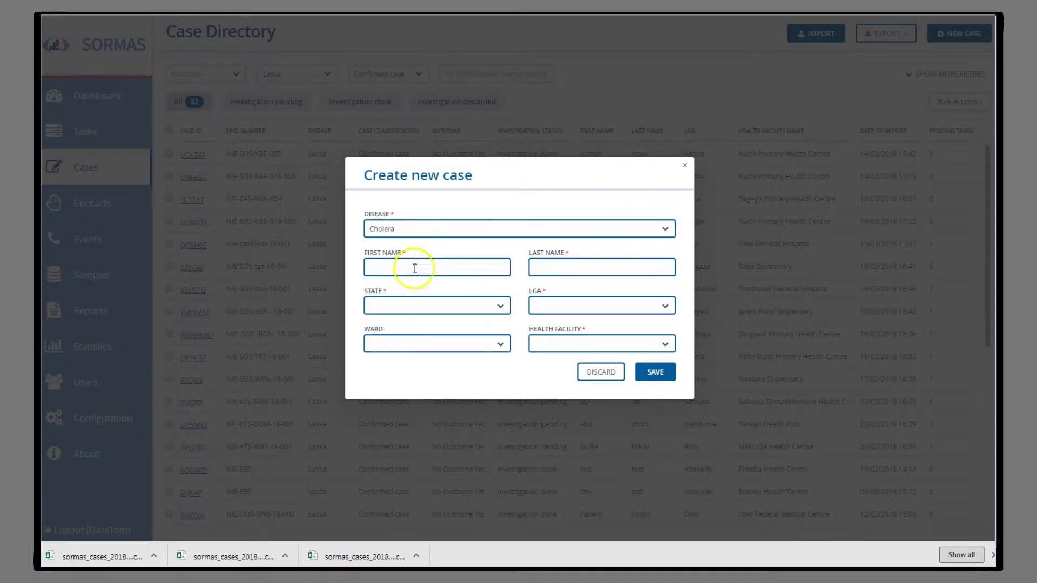
type("Victor")
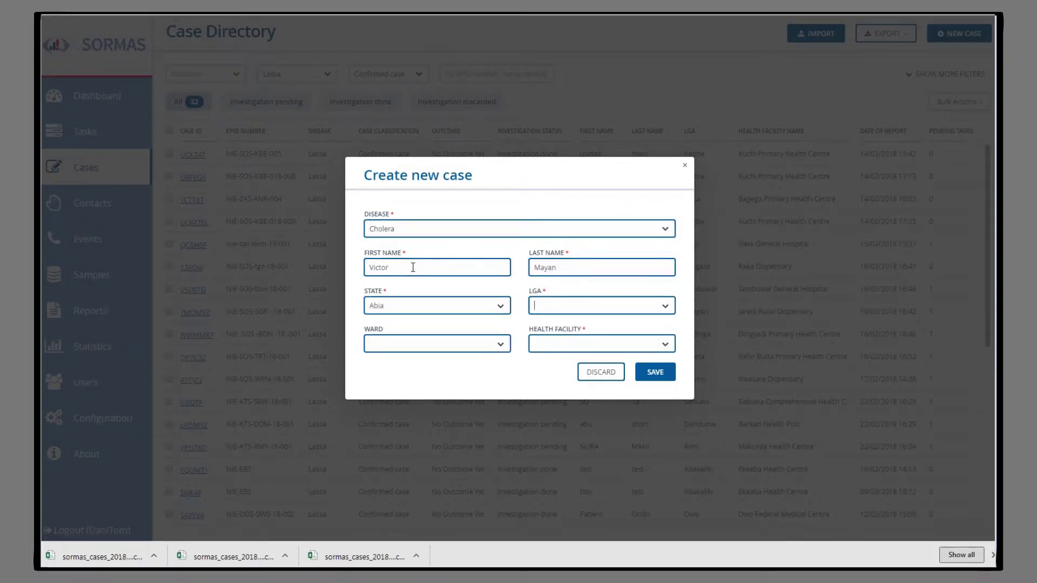
type("Aba North")
key("Tab")
type("A")
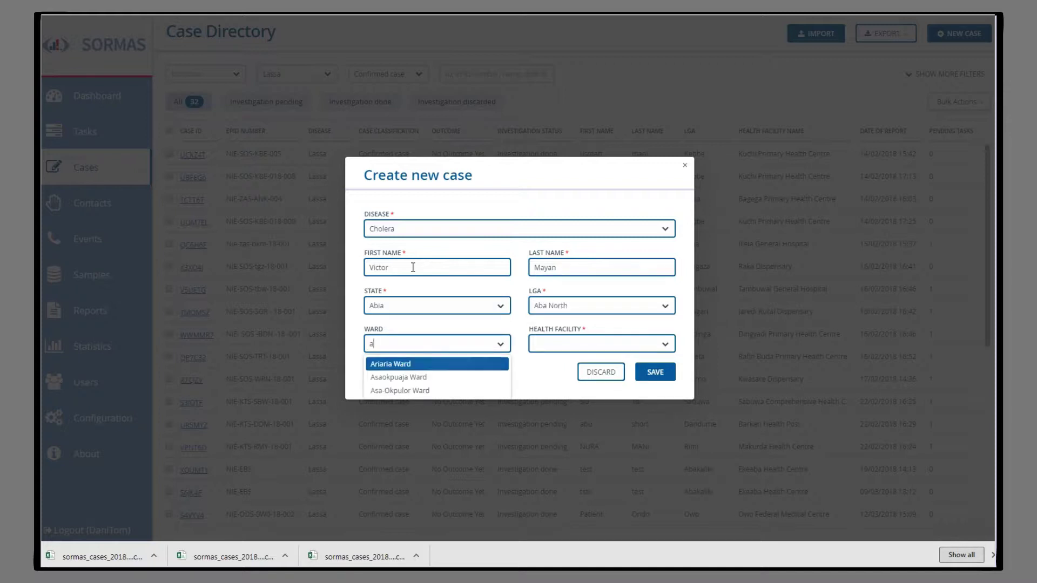
key("Tab")
key("Down")
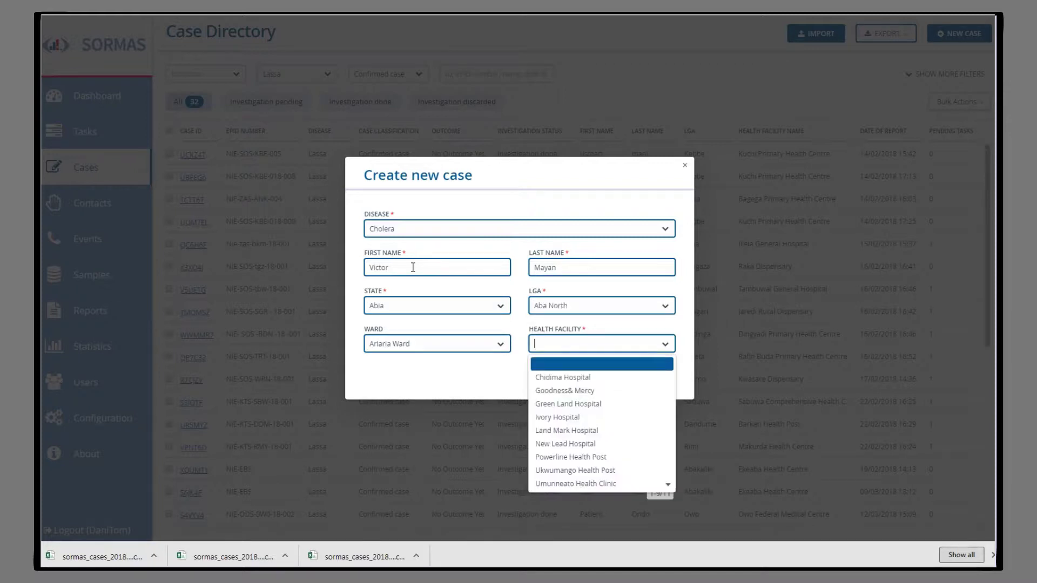
left_click(616, 375)
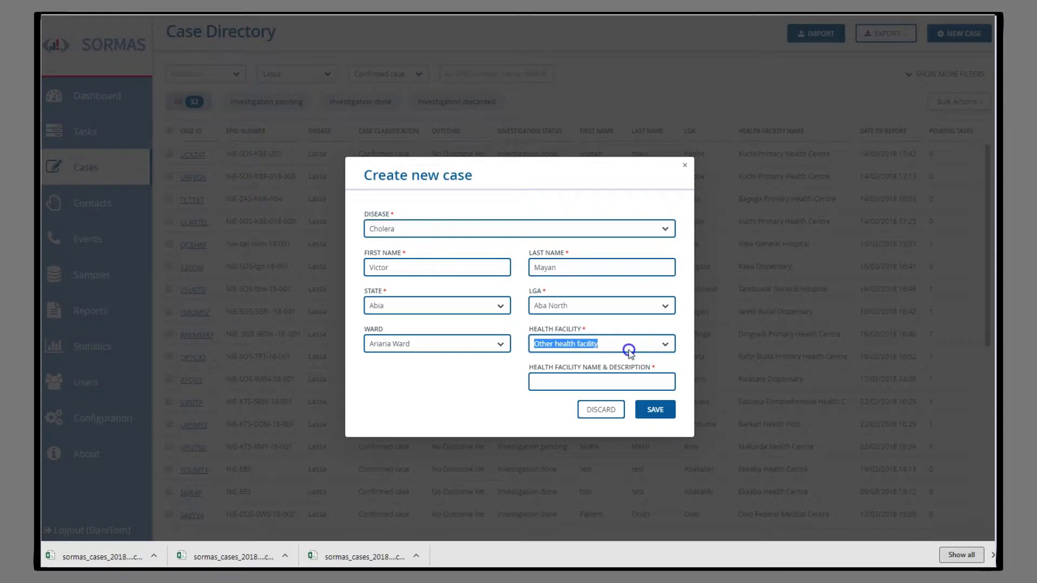
type("C")
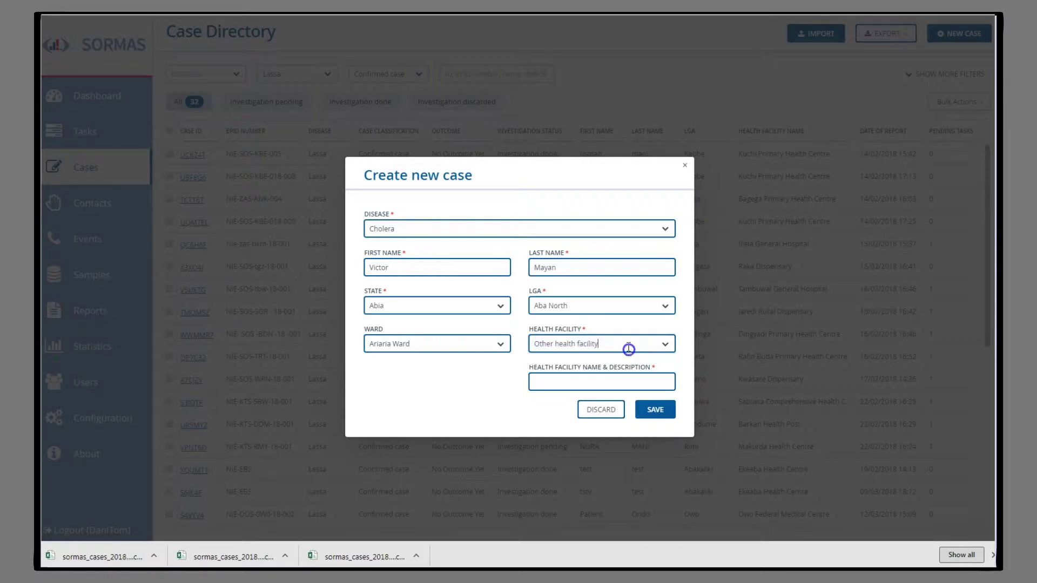
key("Tab")
left_click(655, 373)
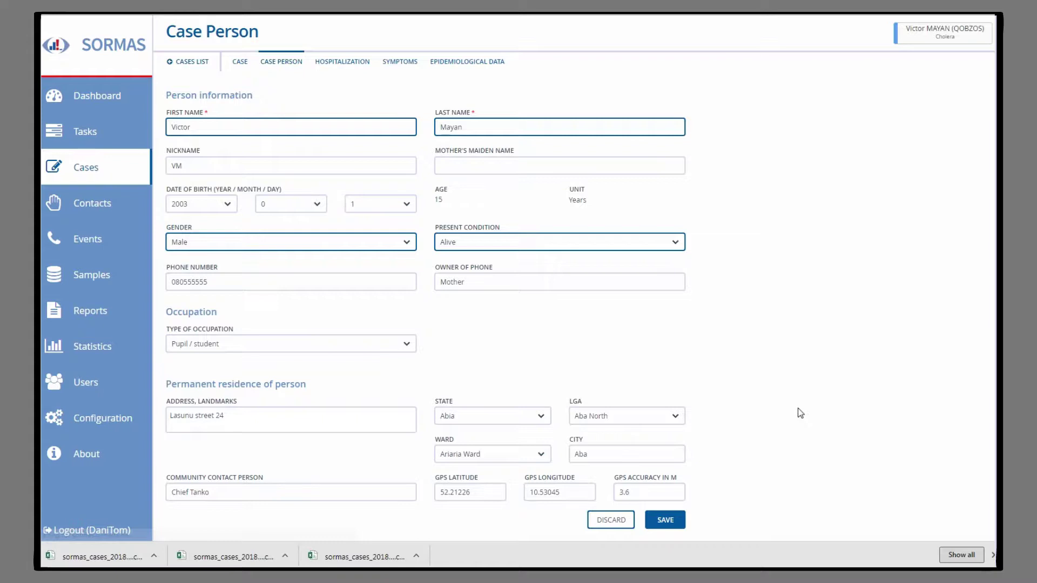
Review the case's hospitalization details, then return to its Case Information tab
left_click(350, 63)
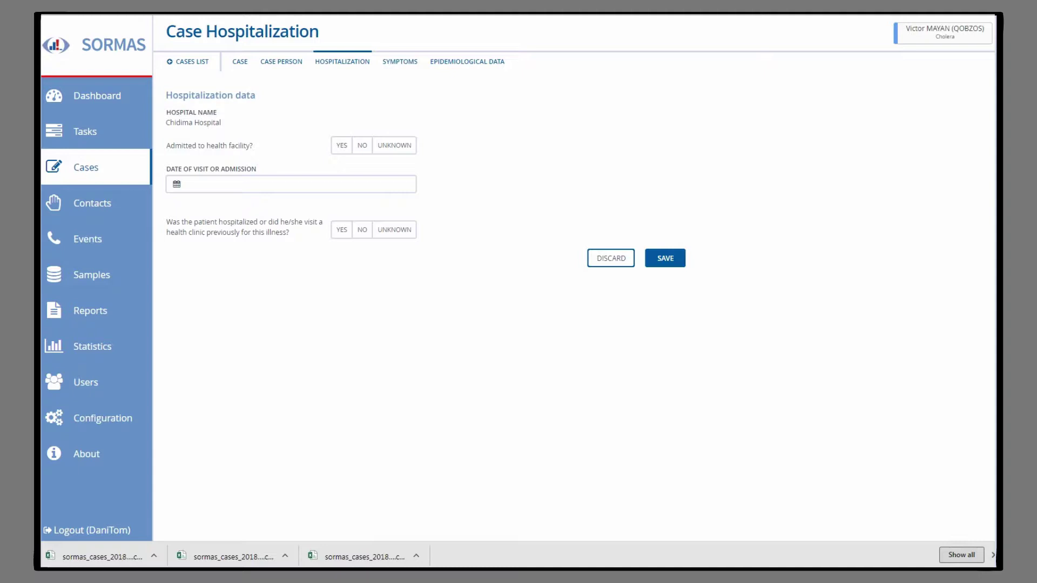
left_click(240, 61)
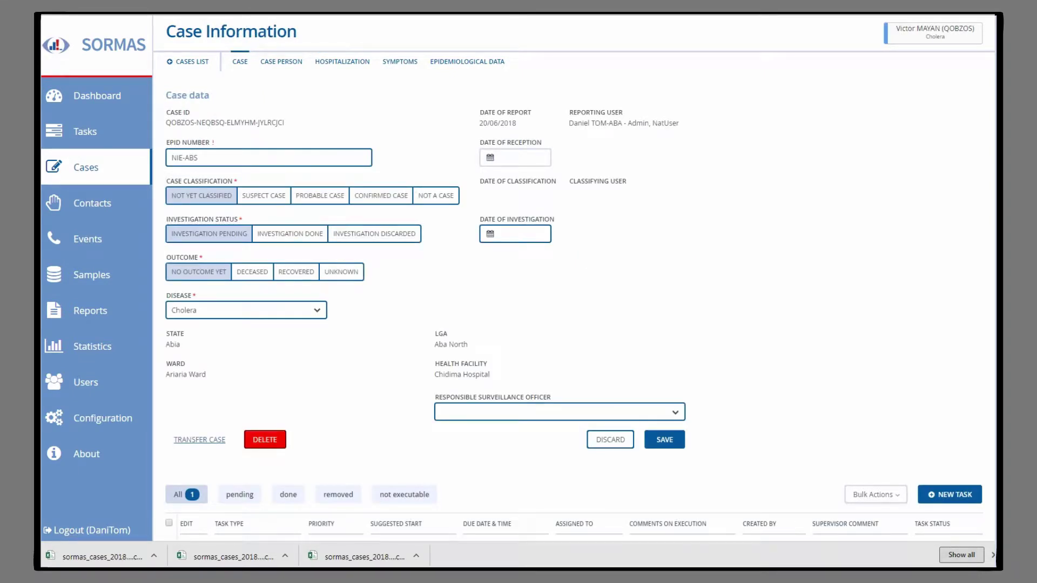
Set temperature 40,7 °C, mark unanswered symptoms as no, and record Abdominal pain as first symptom
left_click(400, 61)
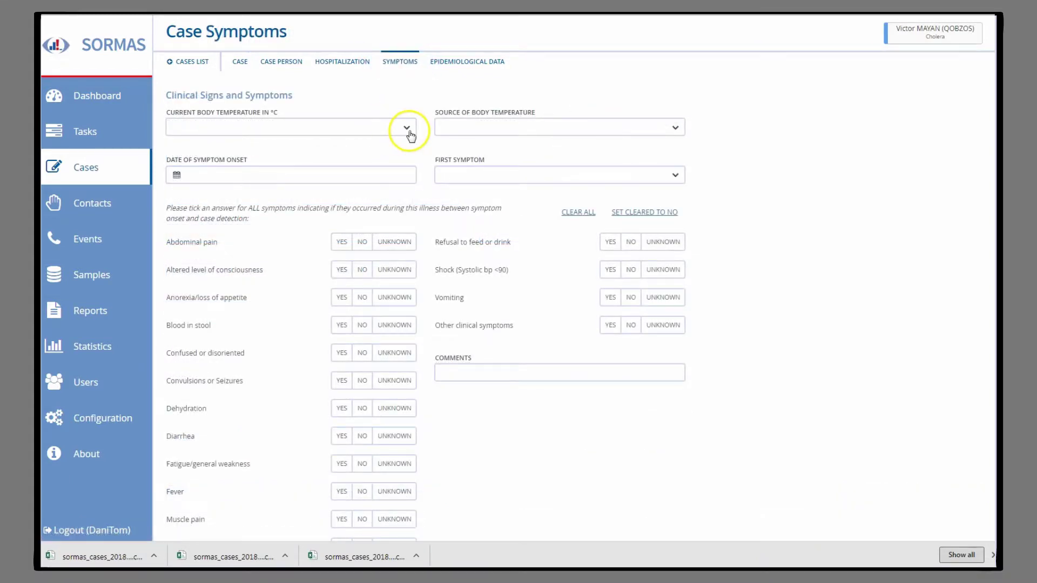
left_click(406, 128)
scroll(290, 192, "down", 10)
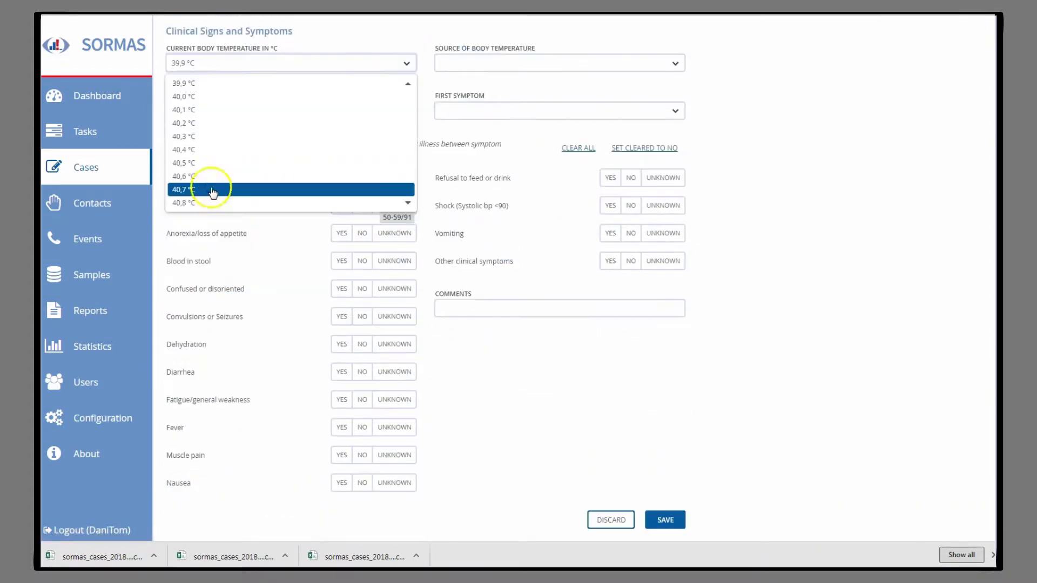
left_click(213, 190)
left_click(655, 148)
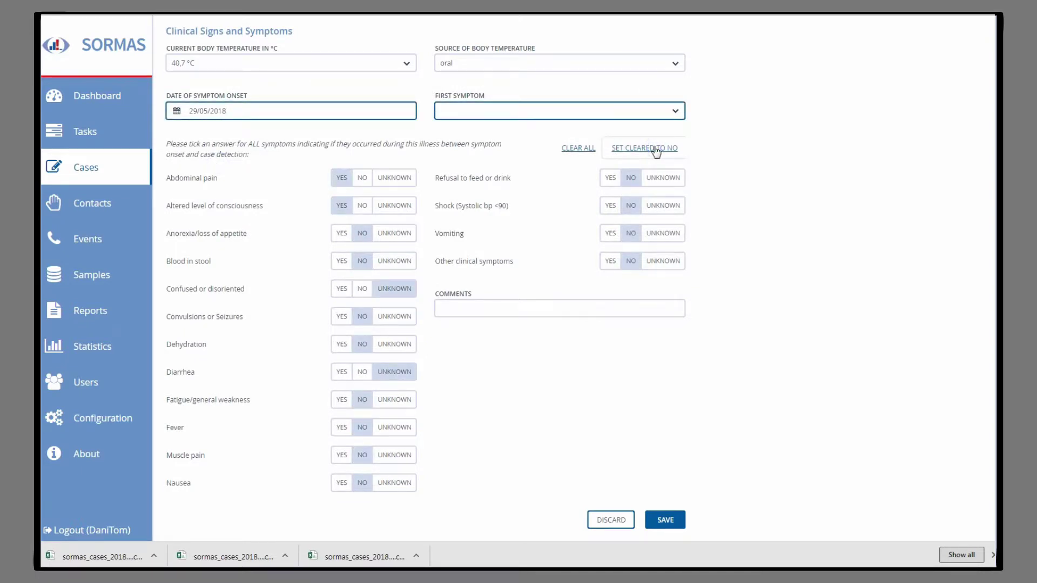
left_click(655, 111)
left_click(505, 142)
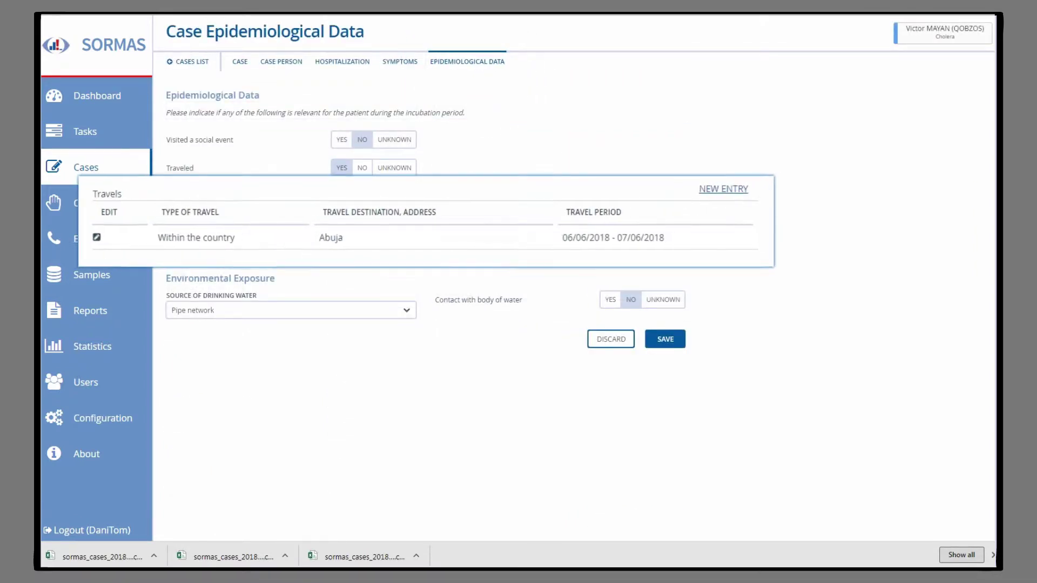
Save the epidemiological data with the Abuja travel and go to the Contact Directory
left_click(665, 341)
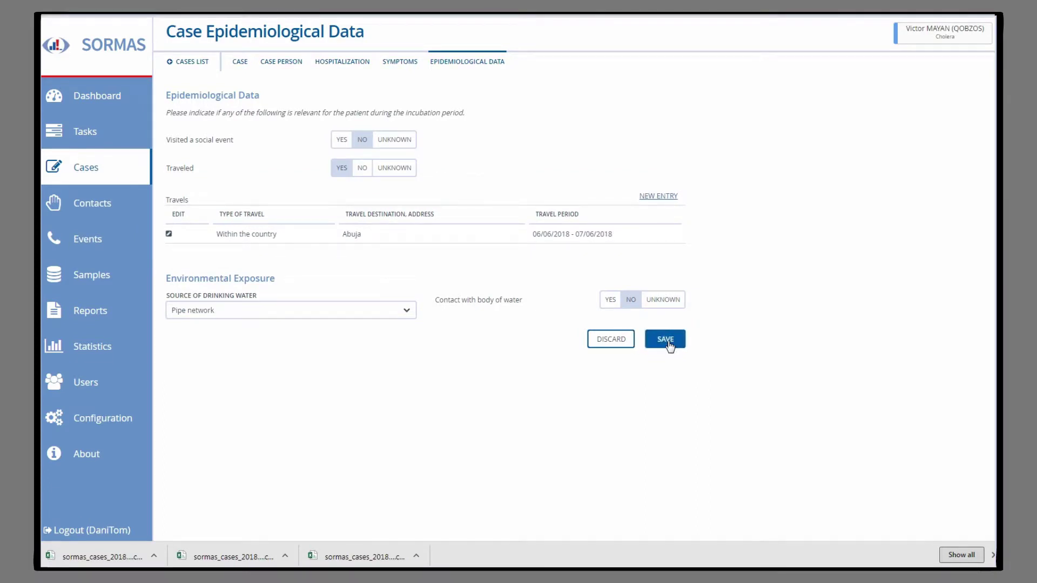
left_click(97, 207)
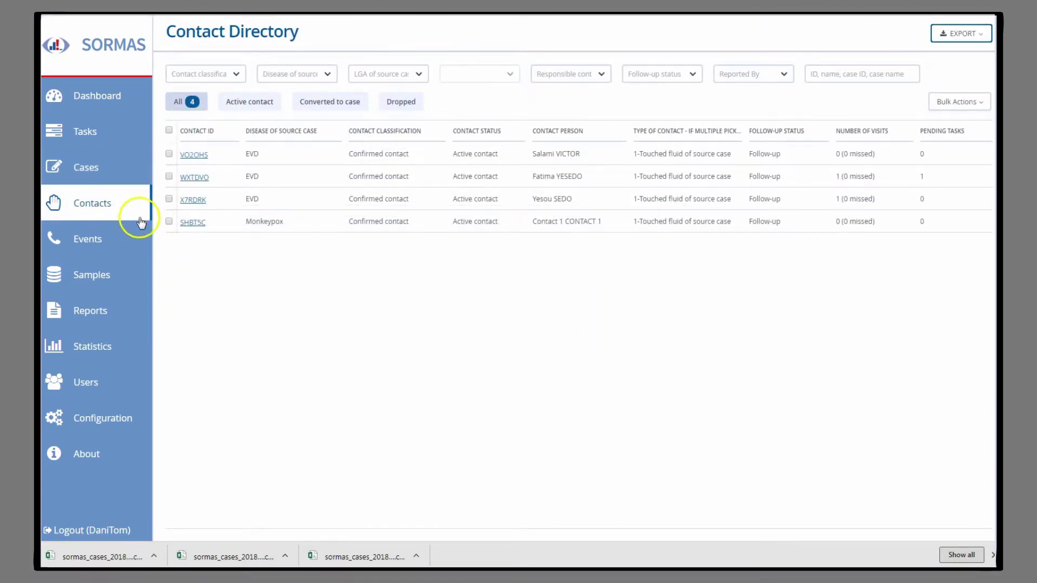
Open the first contact's details from the Contact Directory
left_click(194, 155)
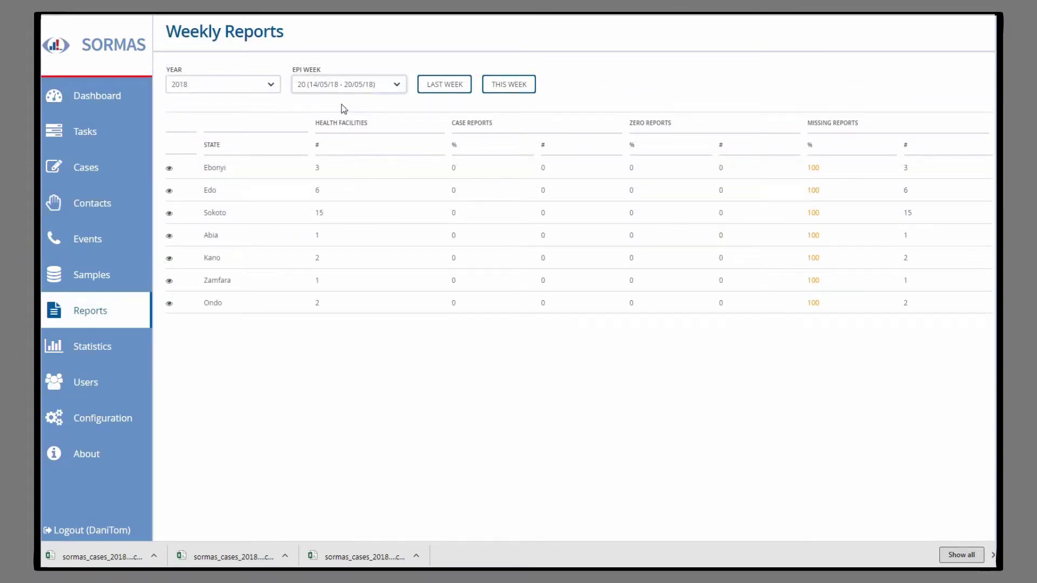
Review Sokoto's epi week 24 weekly reports by LGA, then close the breakdown
left_click(169, 213)
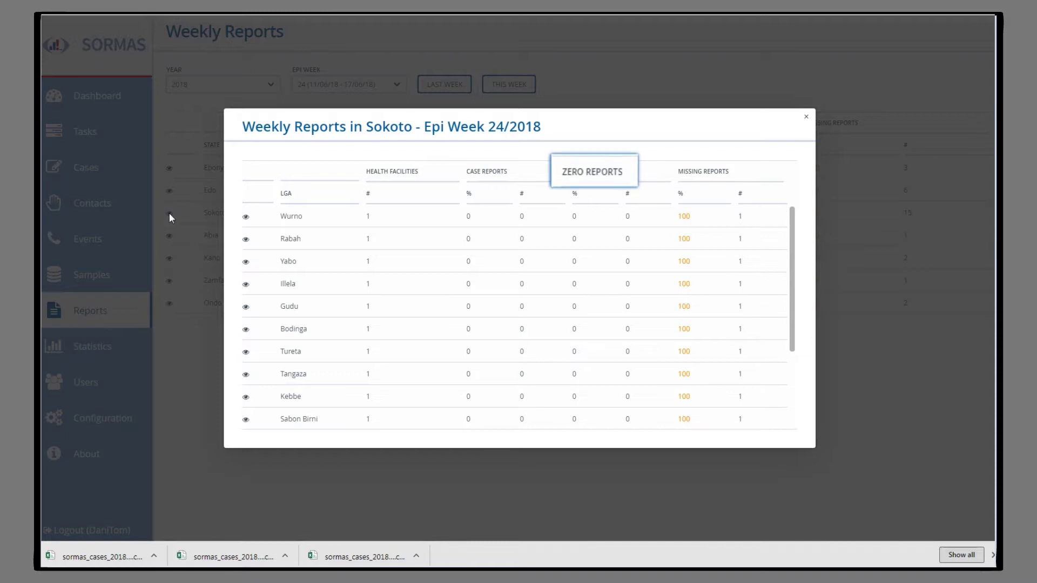
scroll(519, 324, "down", 3)
left_click(805, 117)
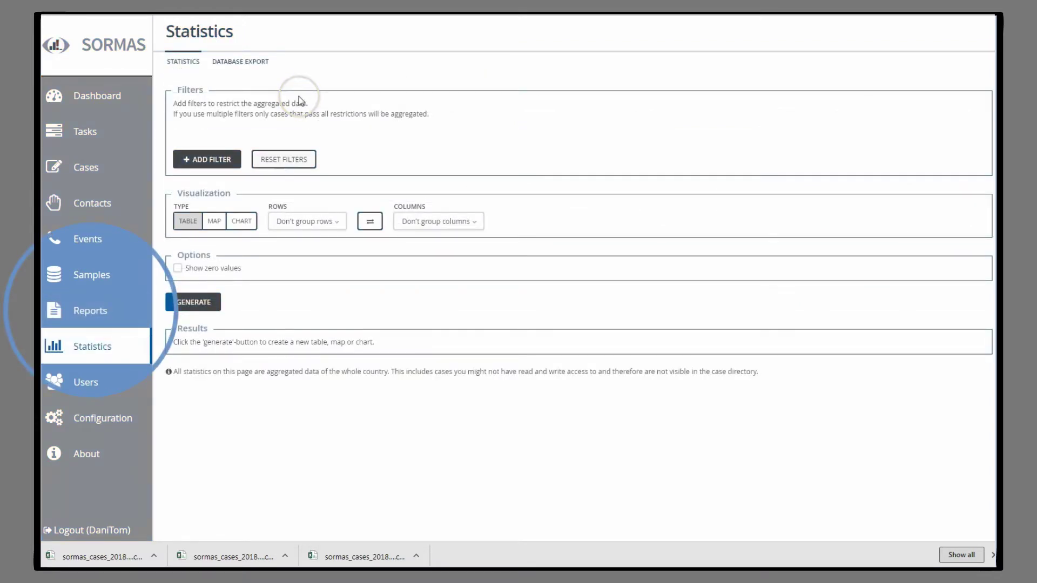
Add a new filter to the statistics query on the Statistics page
left_click(237, 159)
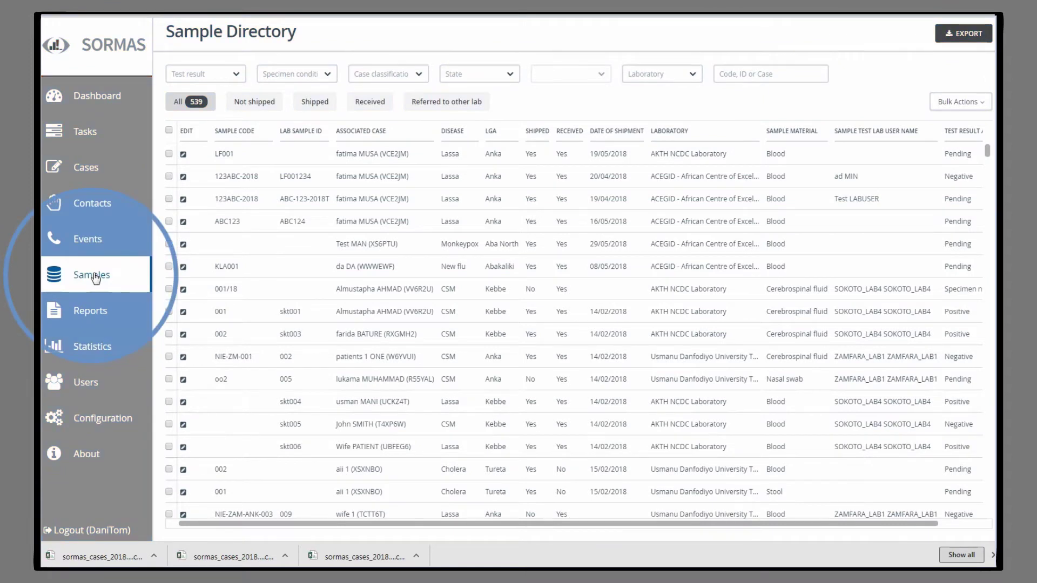
Go to the Event Directory listing all 16 events
left_click(92, 241)
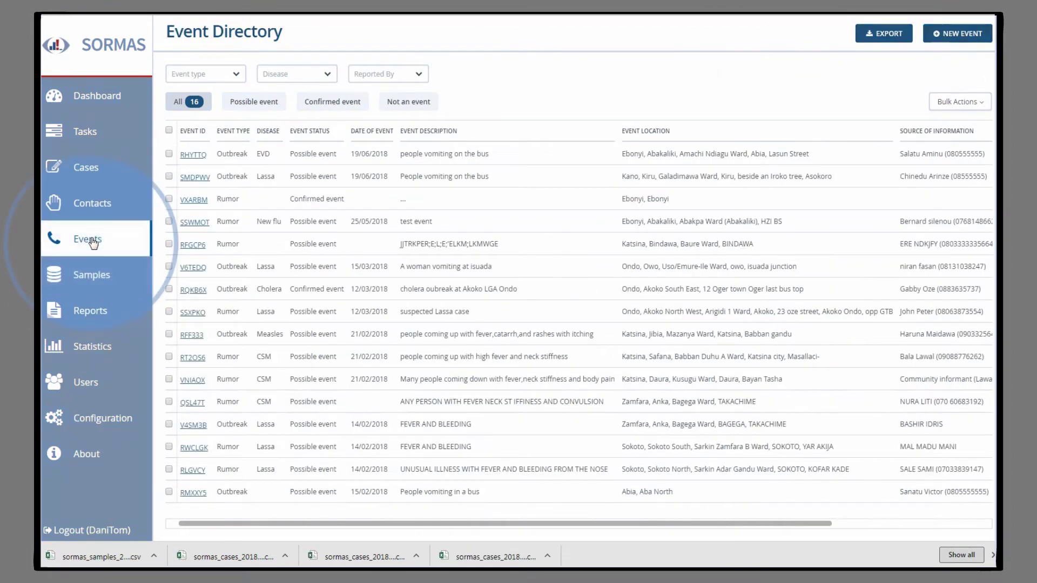